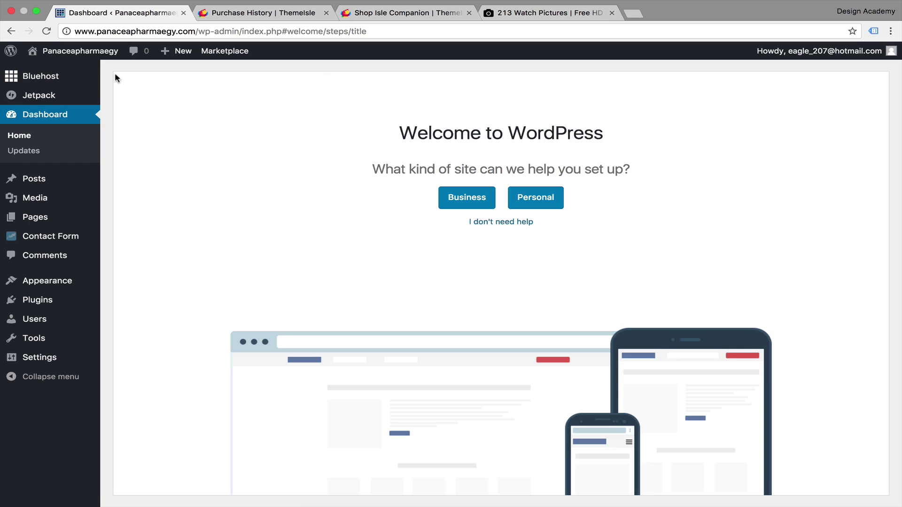
- Open the admin bar's Visit Site link in a new browser tab
mouse_move(71, 51)
right_click(48, 72)
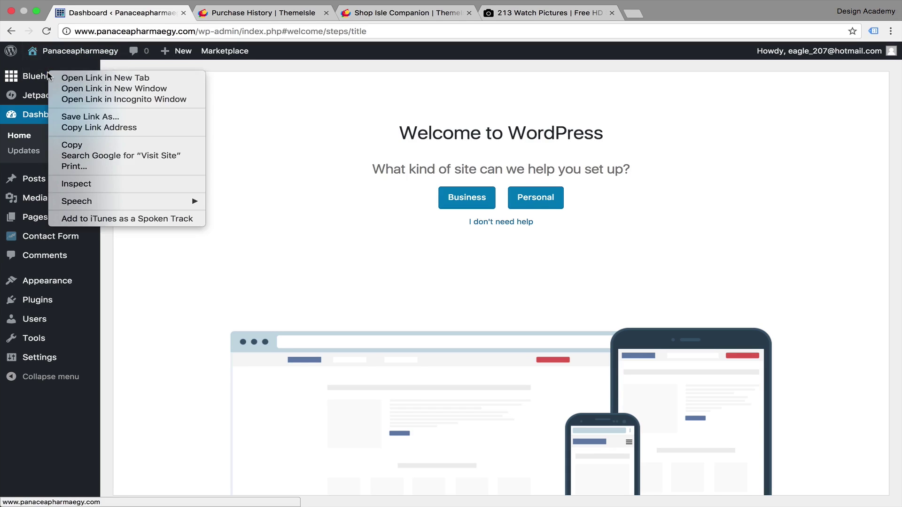
click(64, 78)
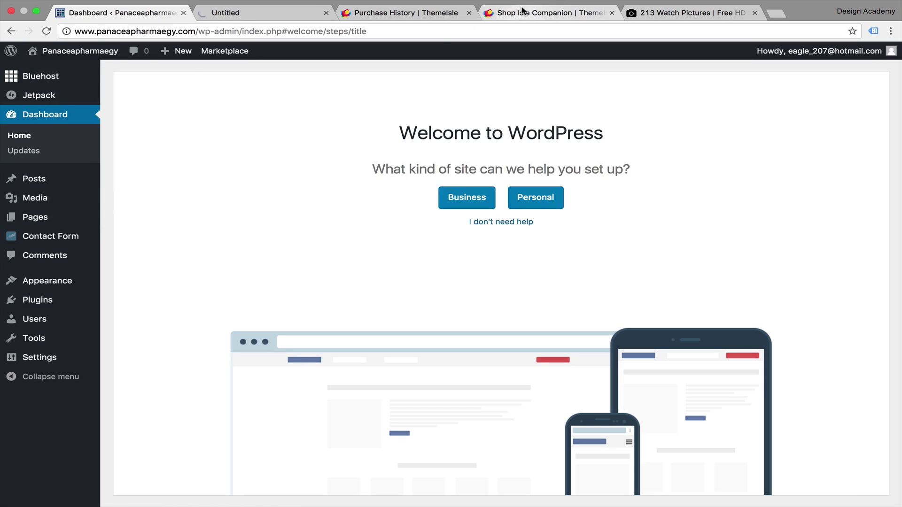
- Switch to the Shop Isle Companion tab and scroll through the plugin page
click(523, 11)
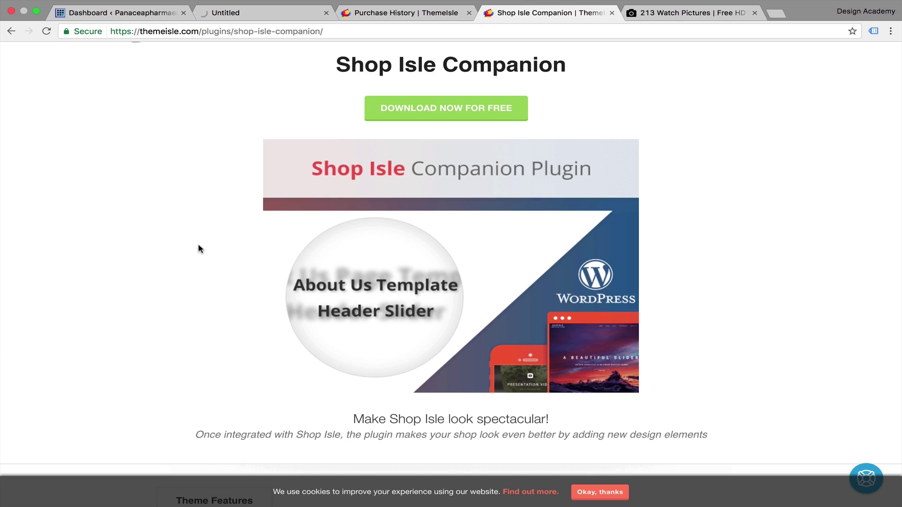
scroll(669, 241, down, 1)
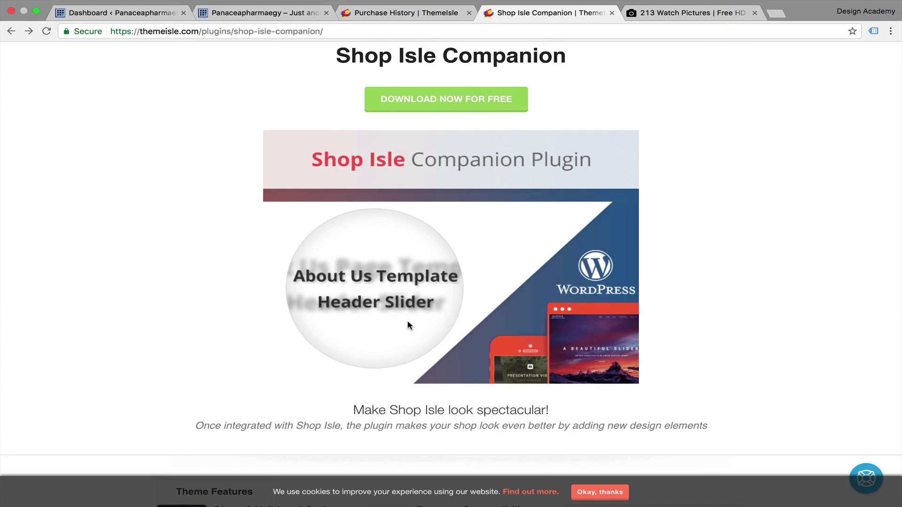
scroll(408, 325, down, 15)
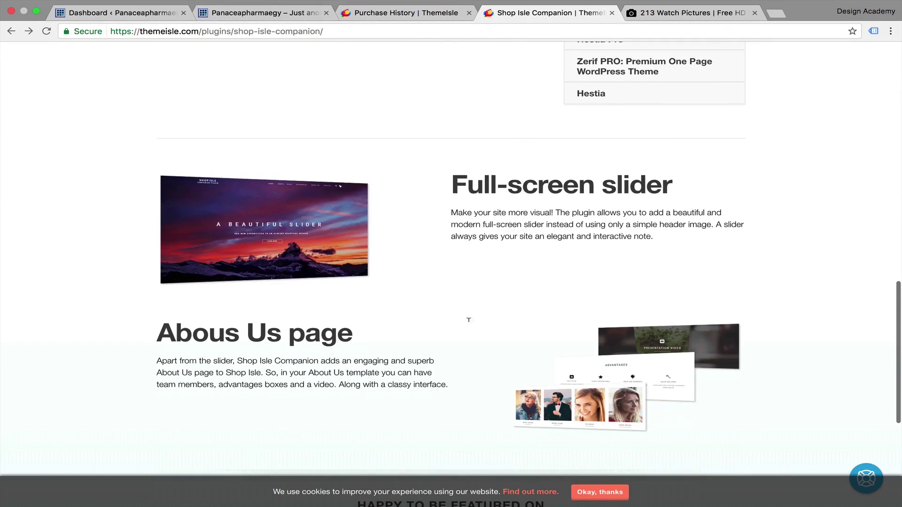
scroll(474, 316, down, 5)
scroll(474, 320, up, 20)
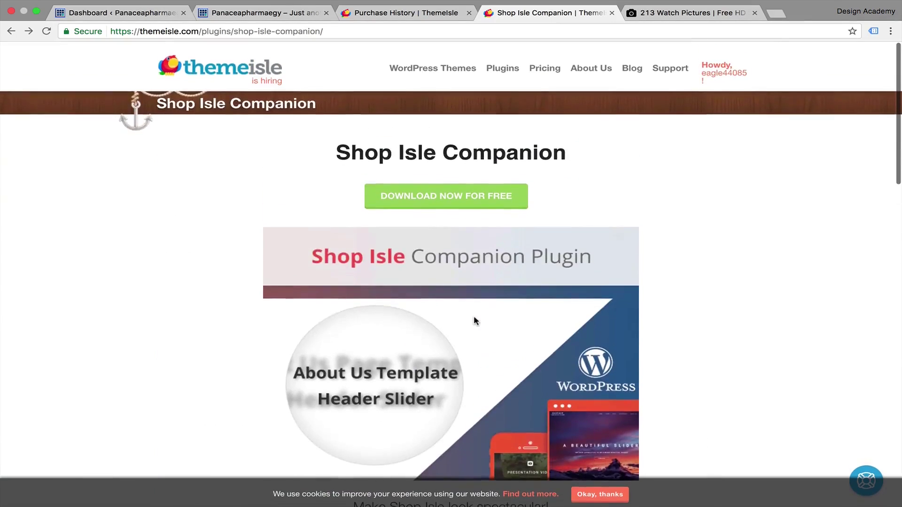
- Claim Shop Isle Companion for free, then download shop-isle-companion.zip from Your Purchases after searching 'com'
click(456, 197)
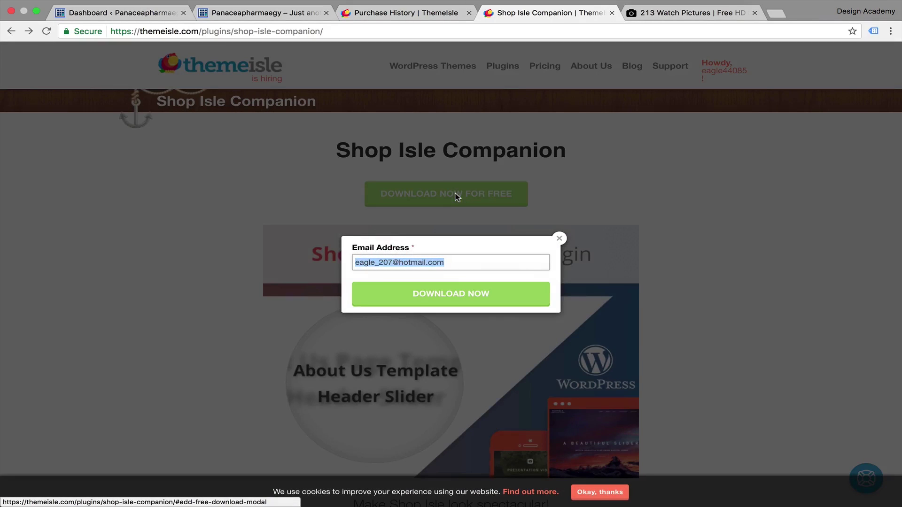
click(459, 293)
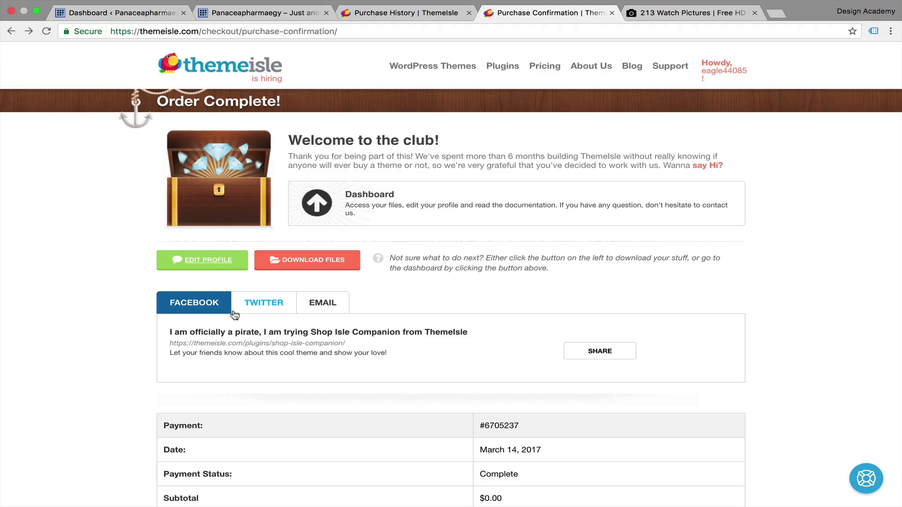
click(335, 261)
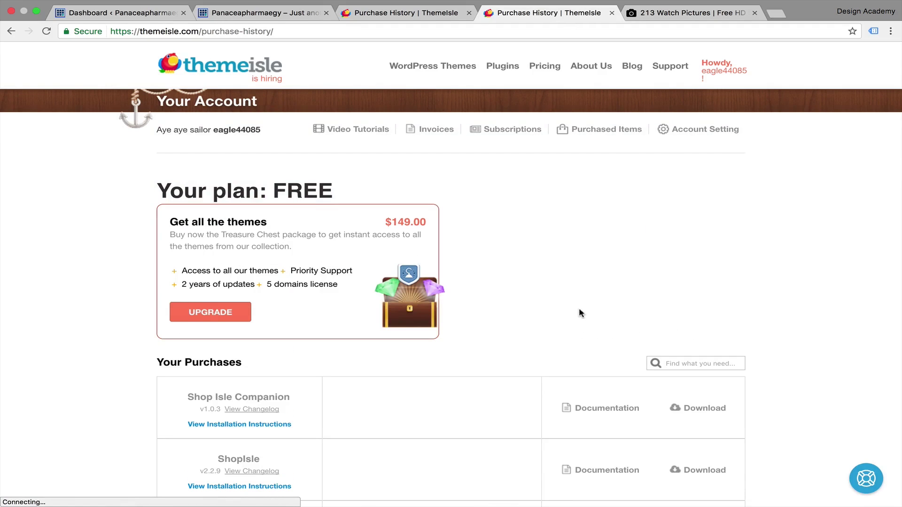
scroll(579, 308, down, 3)
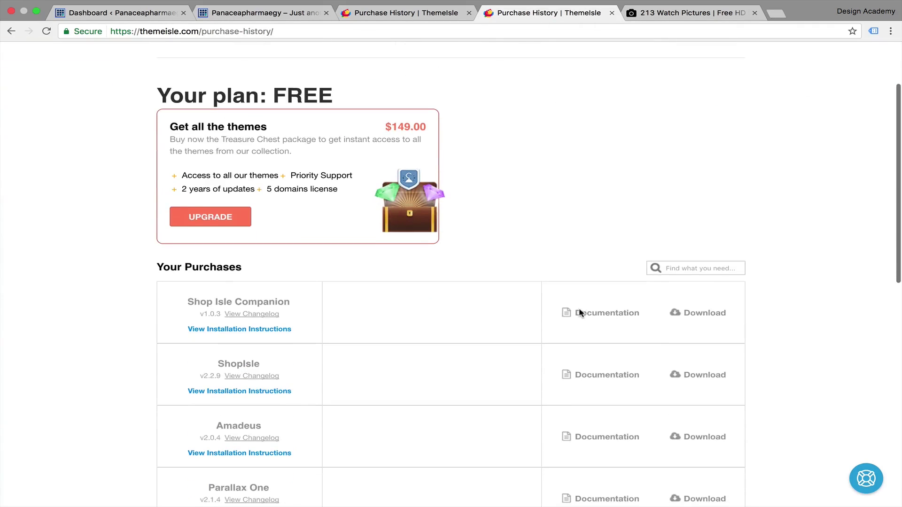
click(724, 264)
text(comp)
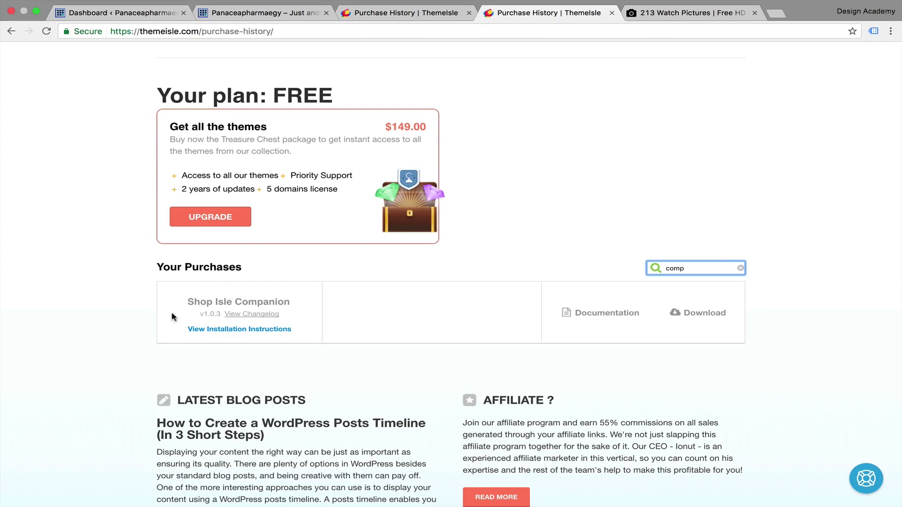
click(703, 314)
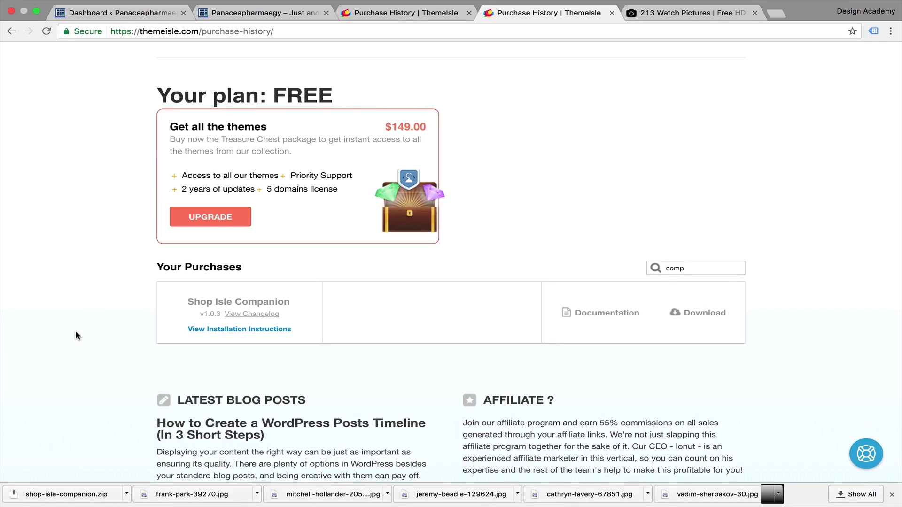
- Back in the dashboard, go to Plugins > Add New and reveal the Upload Plugin form
click(116, 13)
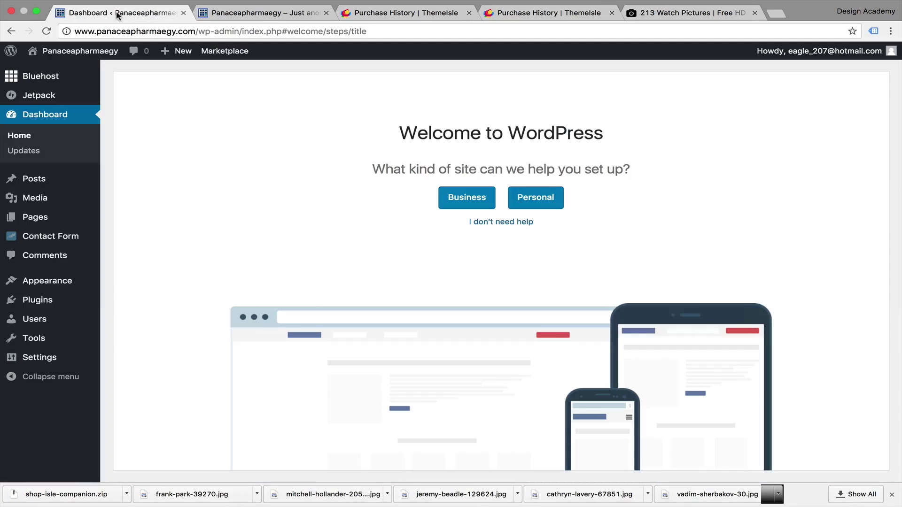
click(70, 301)
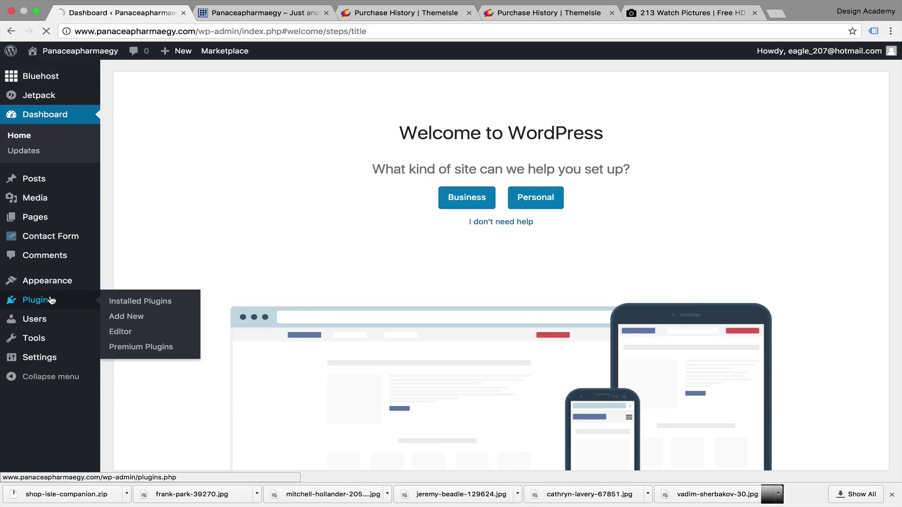
click(142, 320)
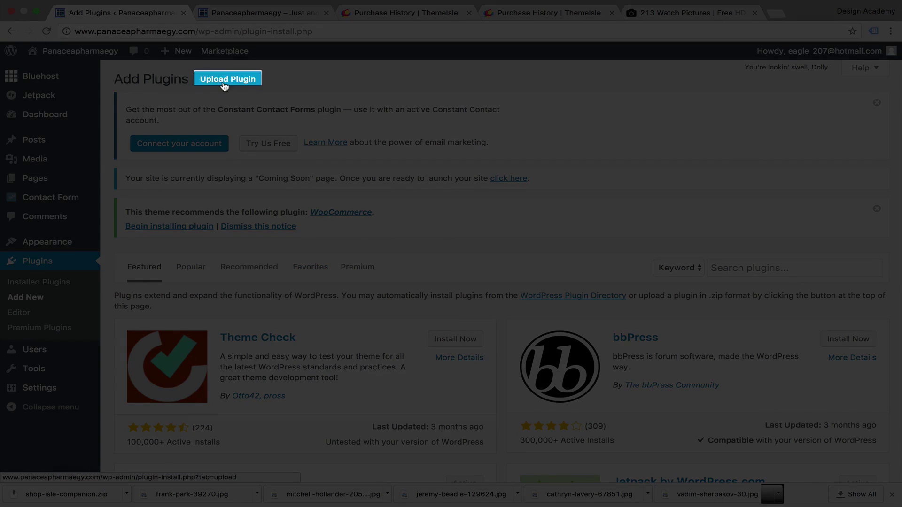
click(225, 84)
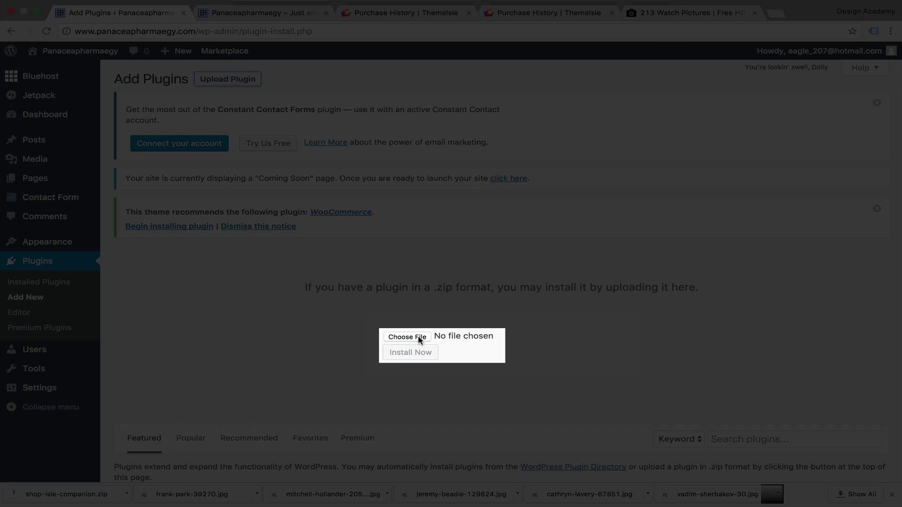
- Upload shop-isle-companion.zip from Downloads and install it
click(420, 338)
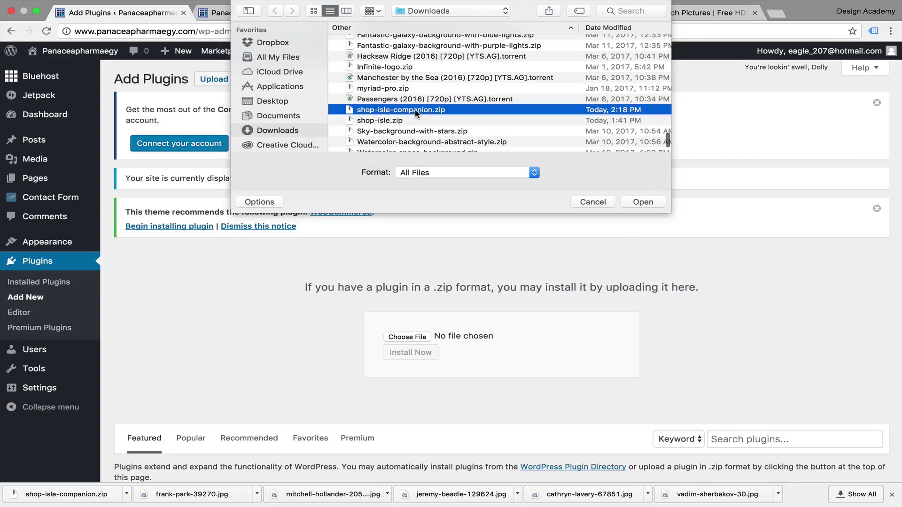
click(632, 203)
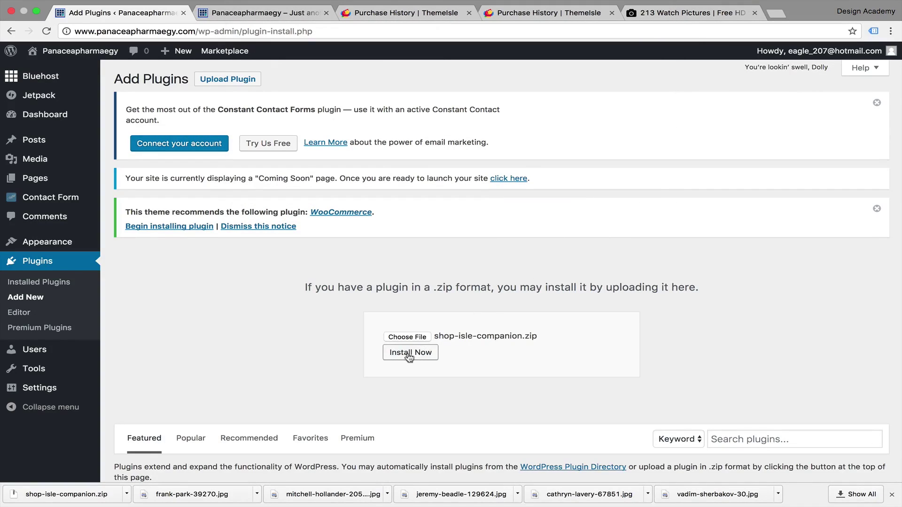
click(414, 356)
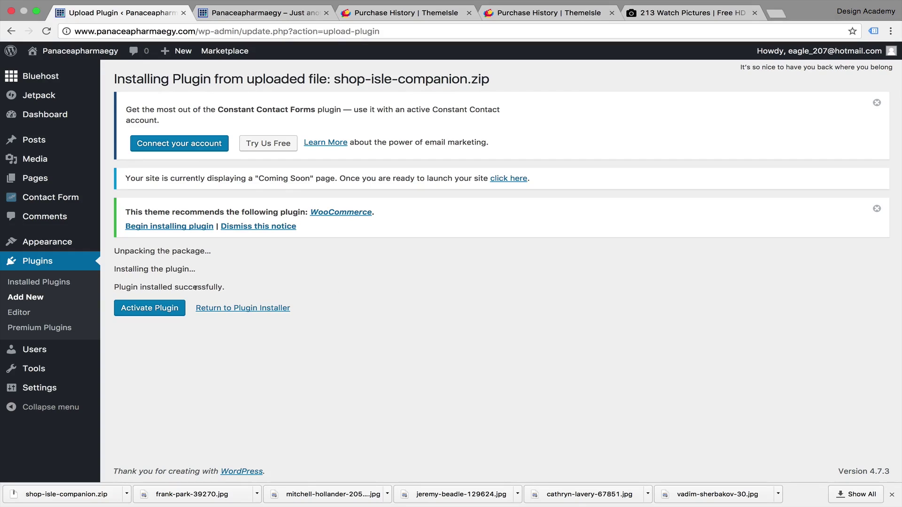
- Activate Shop Isle Companion and confirm it appears active in the Installed Plugins list
click(168, 311)
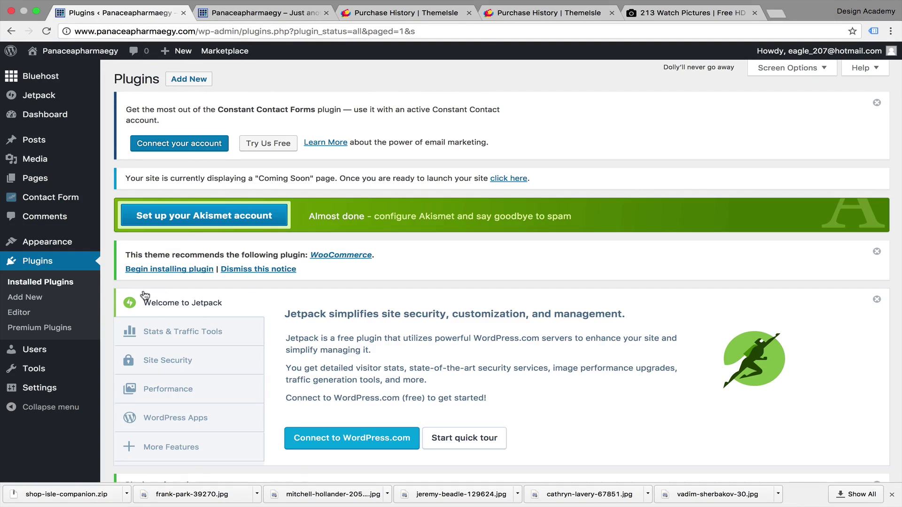
scroll(244, 306, down, 5)
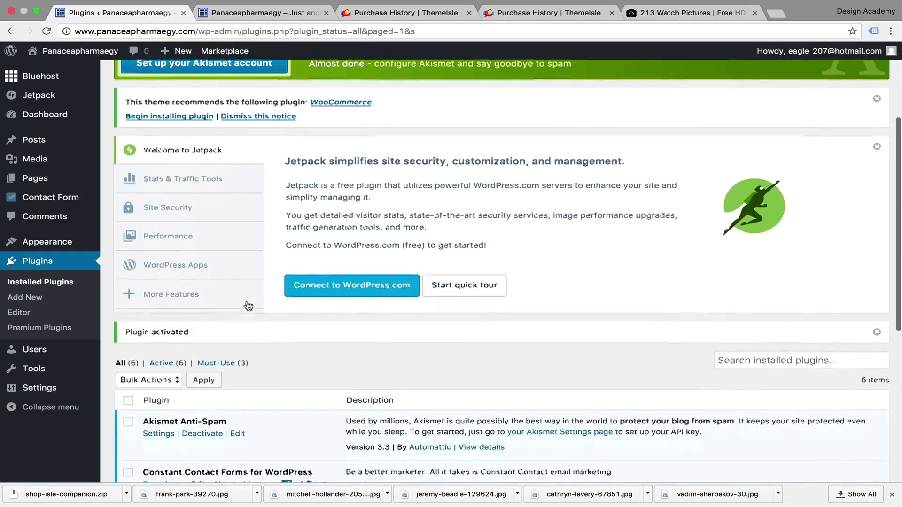
scroll(246, 304, down, 6)
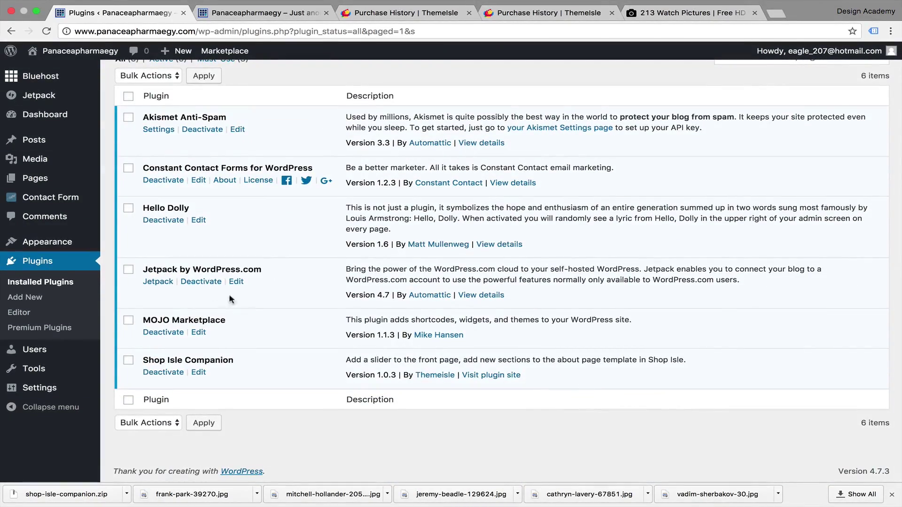
scroll(281, 246, up, 1)
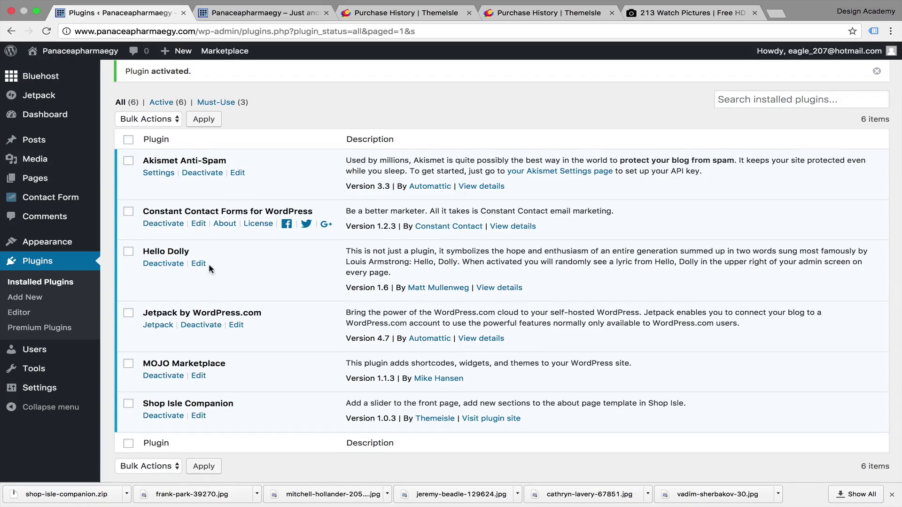
- Deactivate the Hello Dolly plugin and delete it, confirming the prompt
click(161, 266)
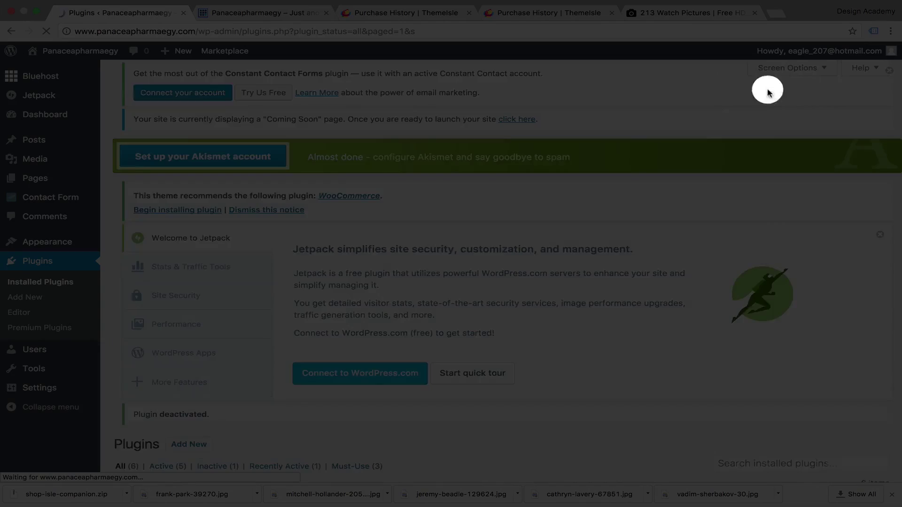
scroll(234, 417, down, 10)
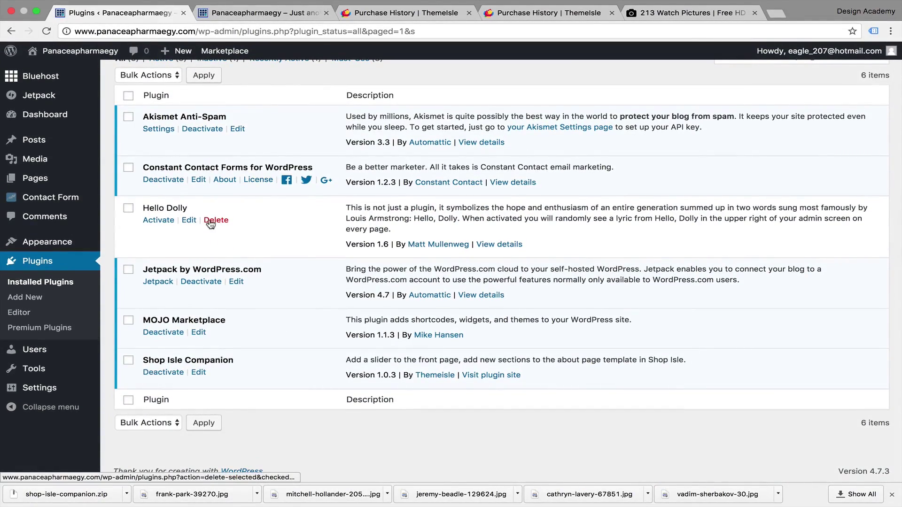
click(211, 224)
click(551, 166)
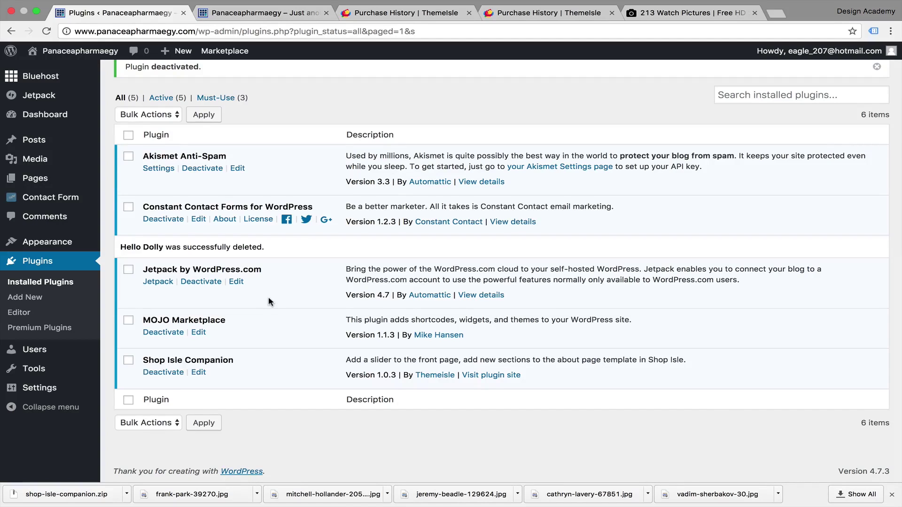
- Open the live site in a new tab and view the Shop Isle front page
scroll(269, 296, up, 1)
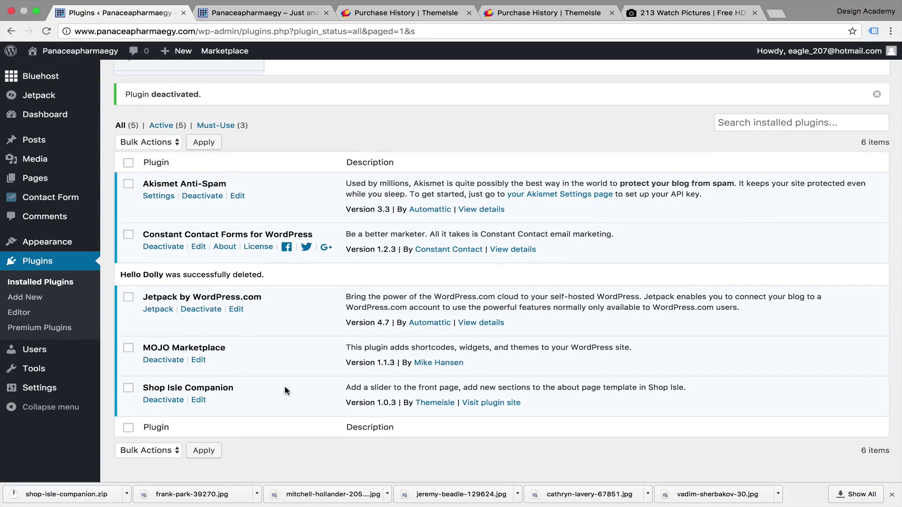
scroll(286, 391, up, 10)
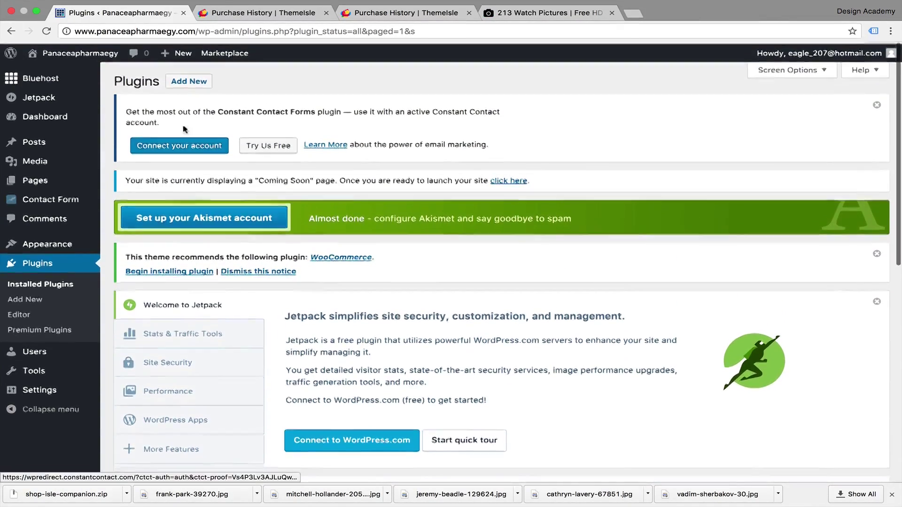
mouse_move(89, 51)
right_click(51, 72)
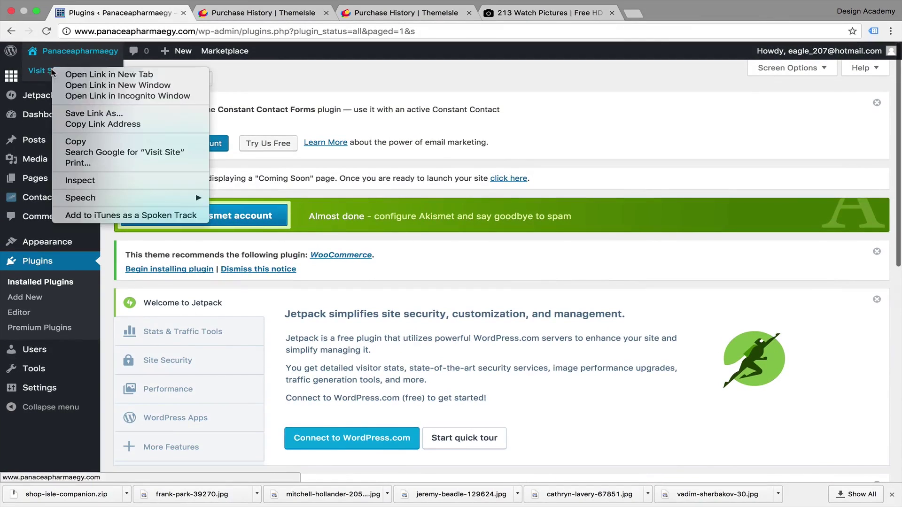
click(85, 74)
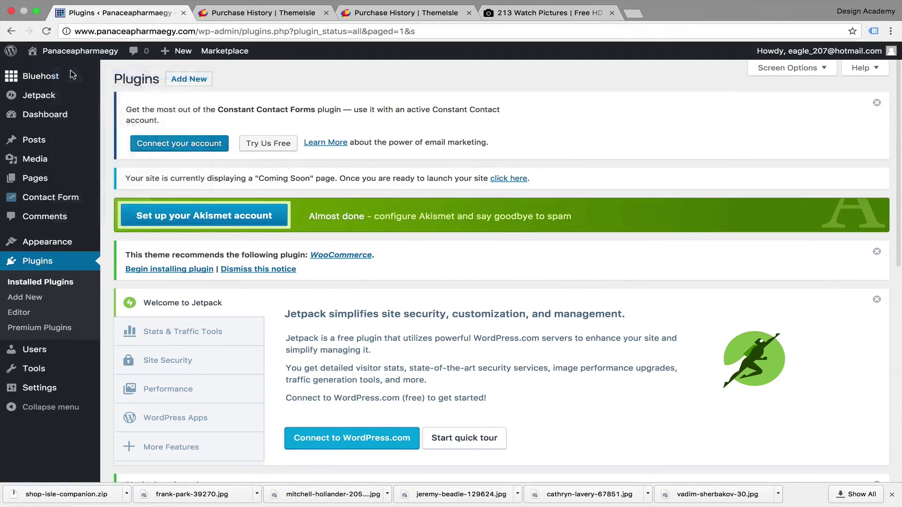
click(258, 11)
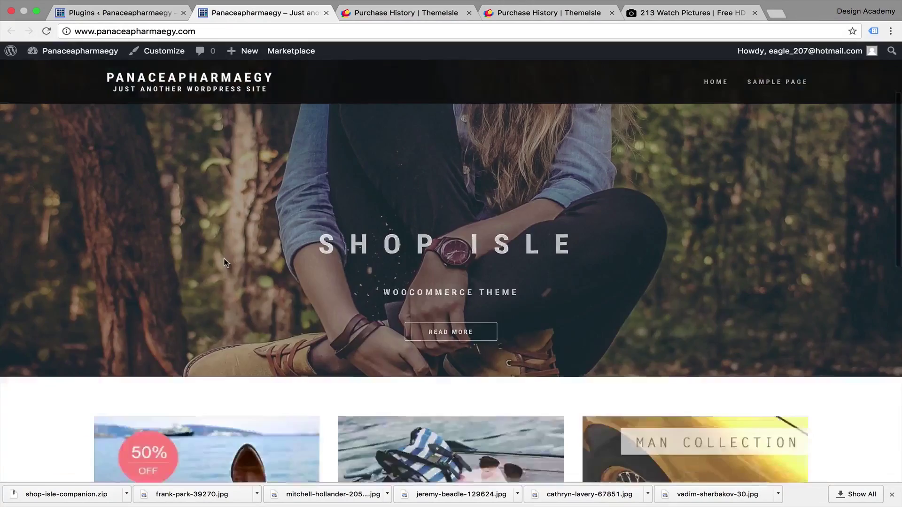
- Open the Customizer and preview the Shop Isle homepage at tablet, phone, then desktop widths
click(162, 51)
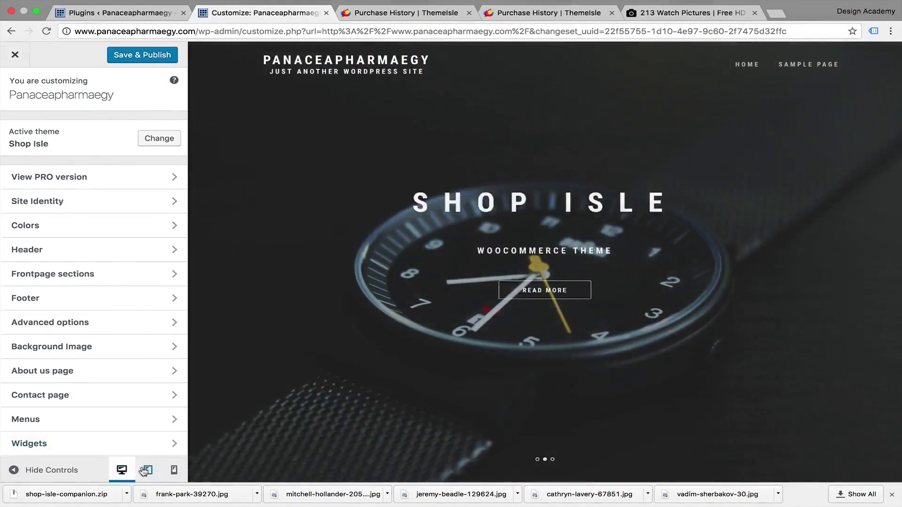
click(146, 471)
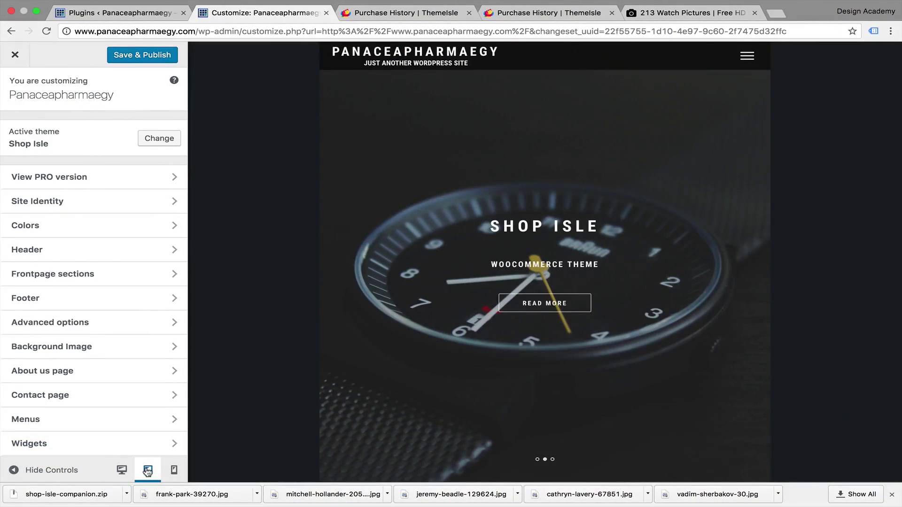
scroll(711, 440, down, 10)
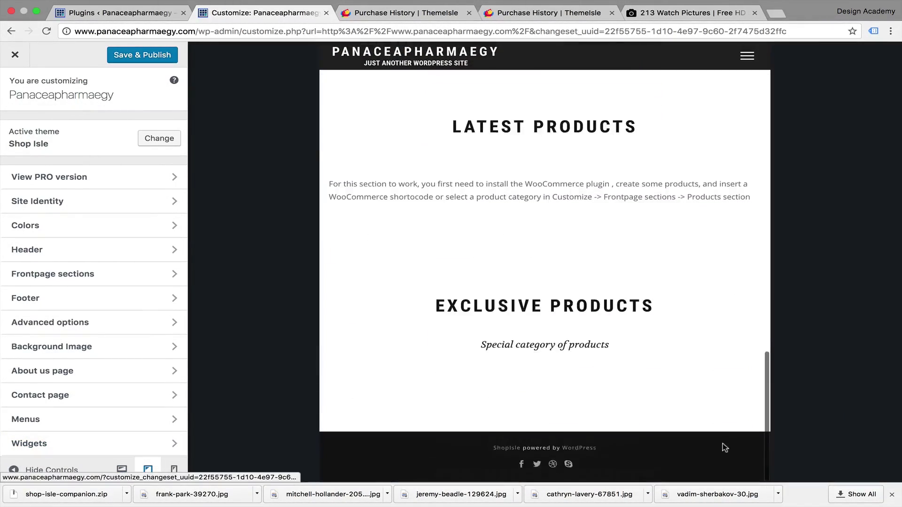
scroll(718, 446, up, 10)
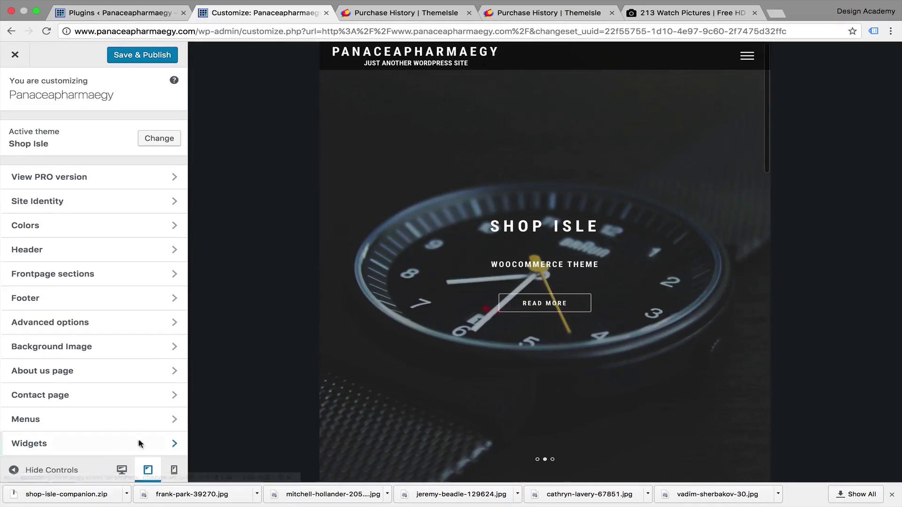
click(173, 479)
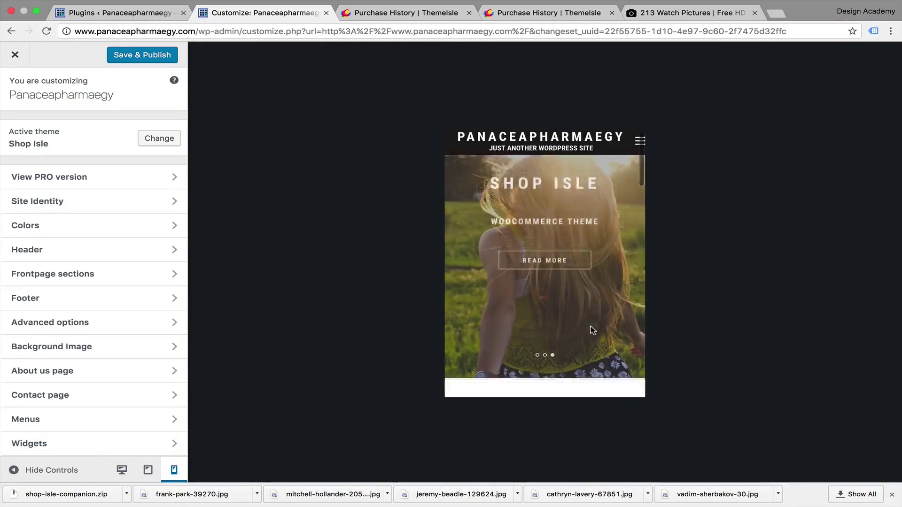
scroll(590, 329, down, 5)
scroll(591, 329, down, 5)
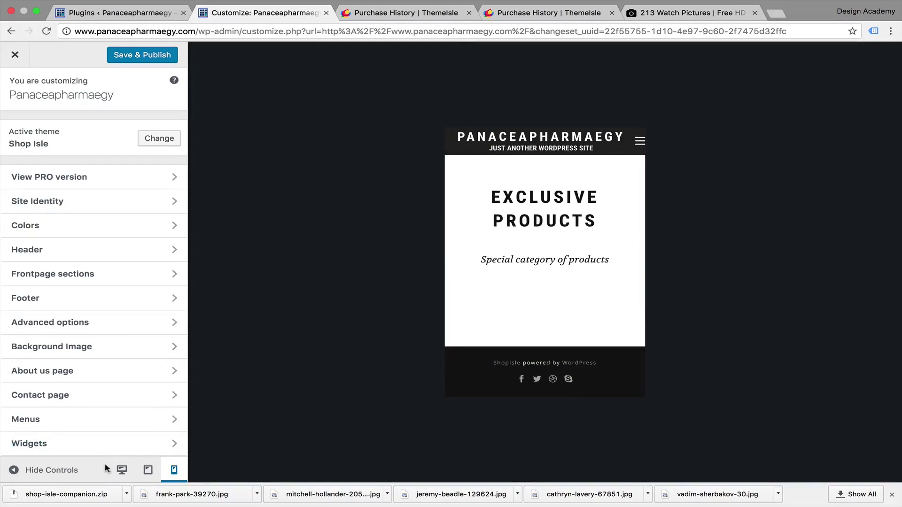
click(119, 472)
scroll(332, 312, up, 10)
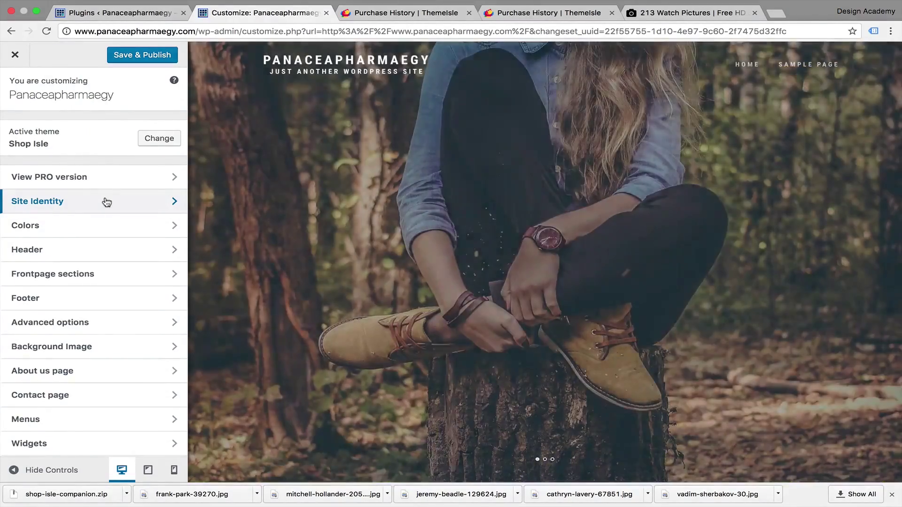
- In Site Identity, set title 'manshop' and tagline 'get stylish', then Save & Publish
click(107, 202)
key(super+a)
key(BackSpace)
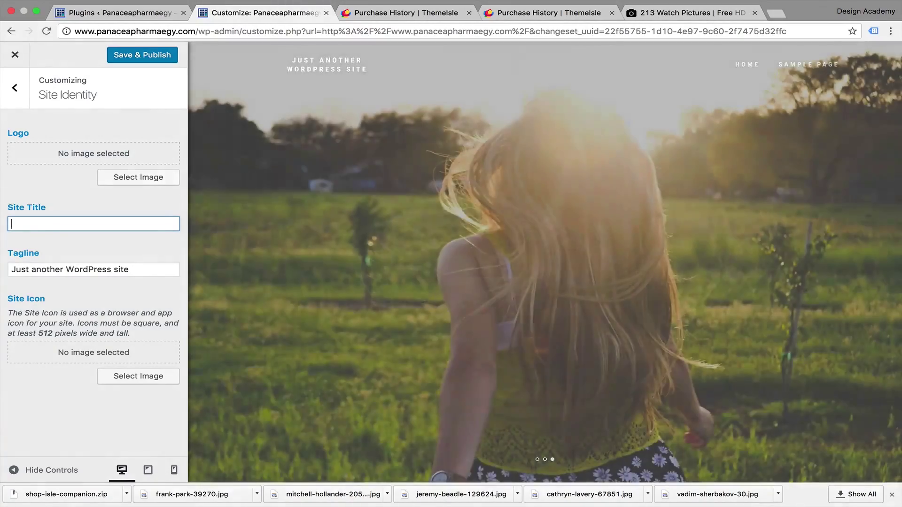
text(ma)
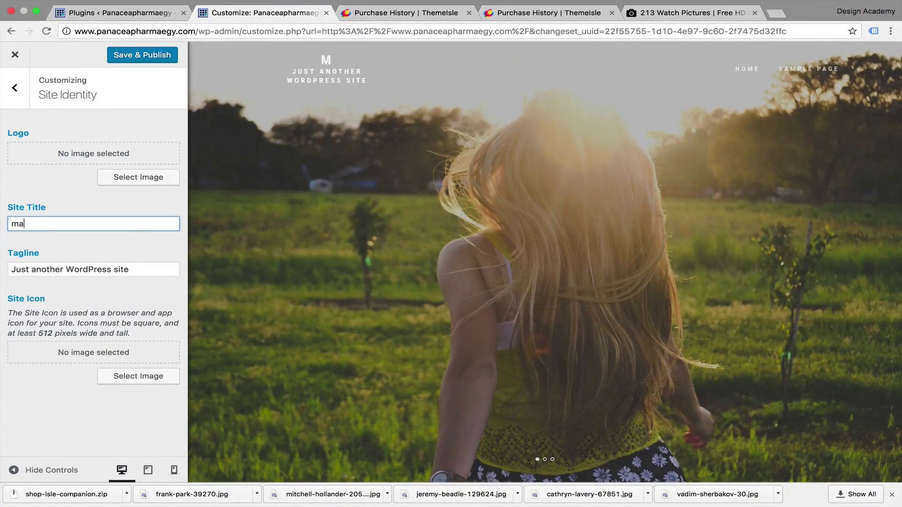
text(nshop)
key(Tab)
text(get s)
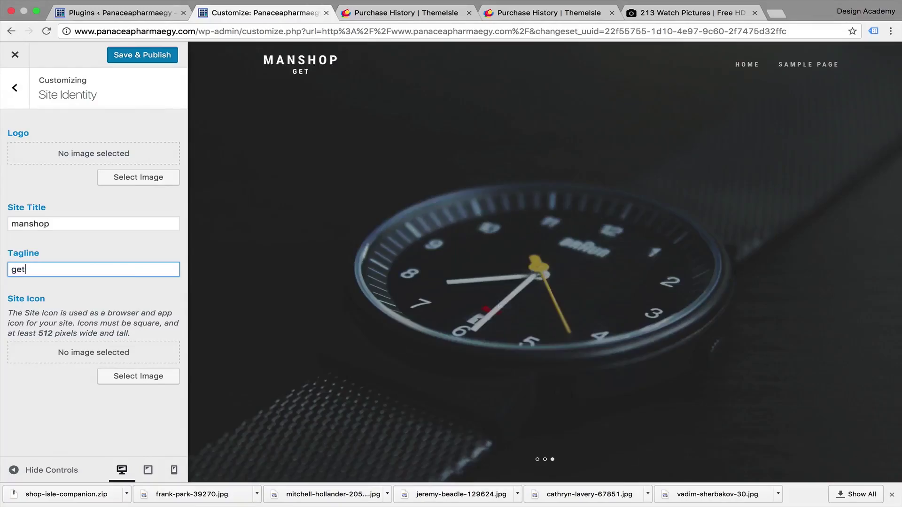
text(tylish)
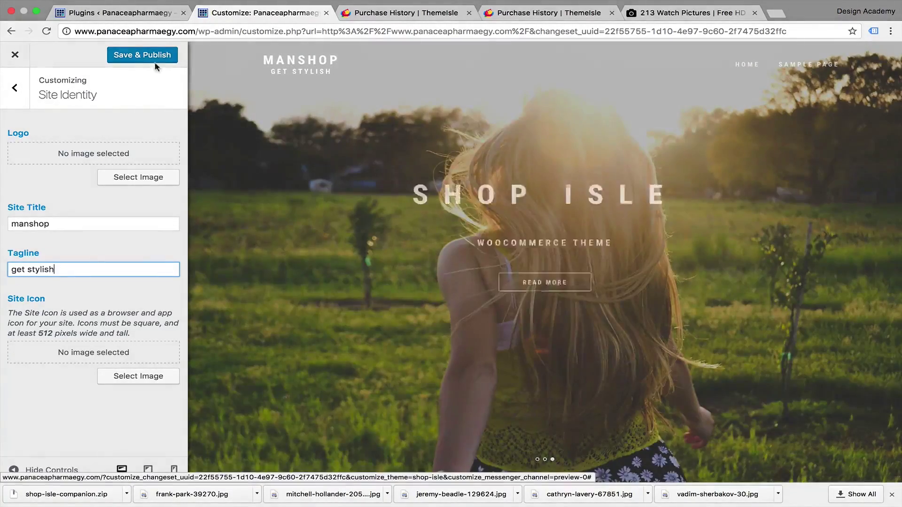
click(153, 52)
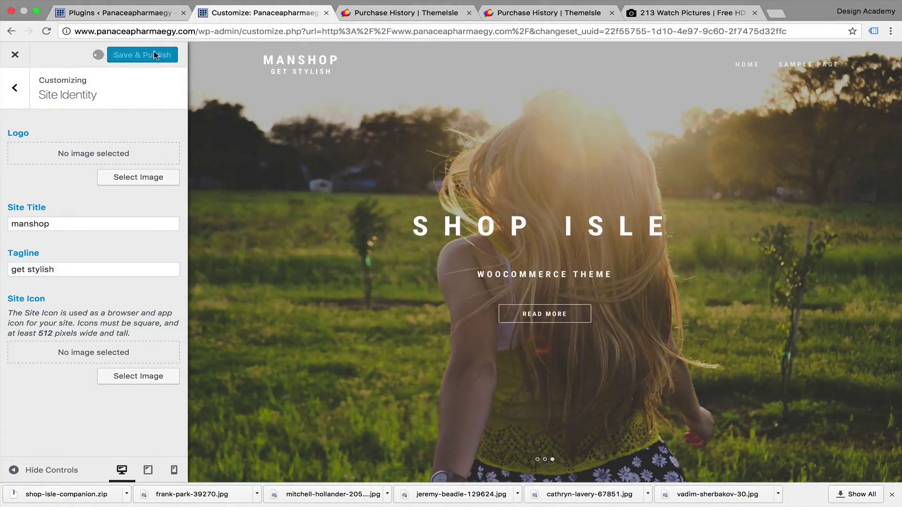
- In Colors, try grey, pink and cyan Header Text Color shades, then settle on white #ffffff
click(14, 89)
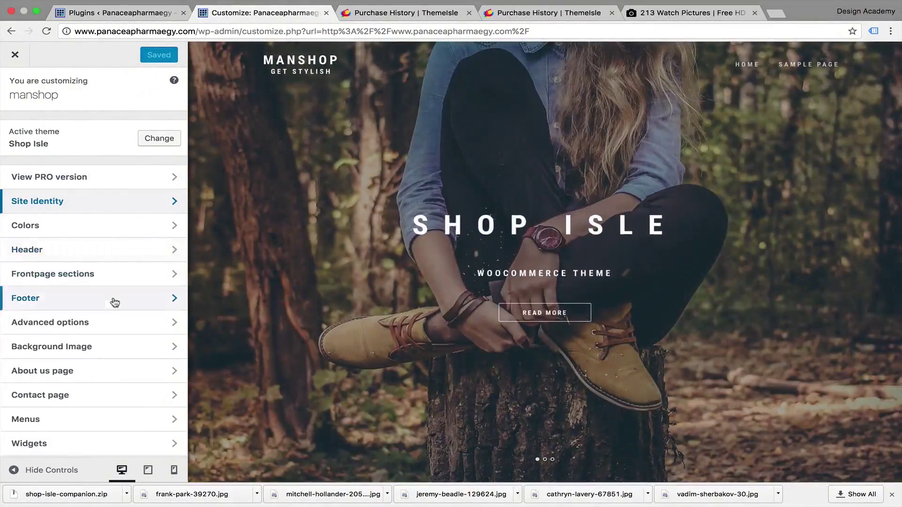
click(102, 230)
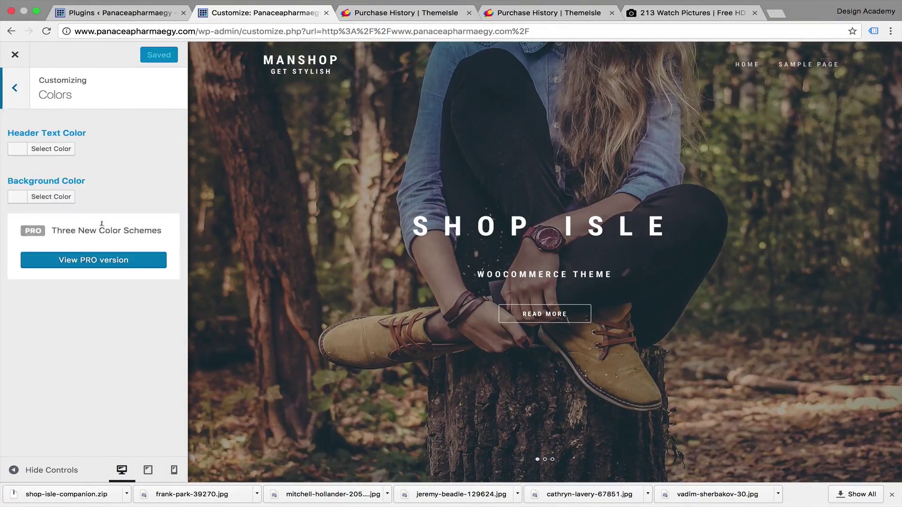
click(23, 151)
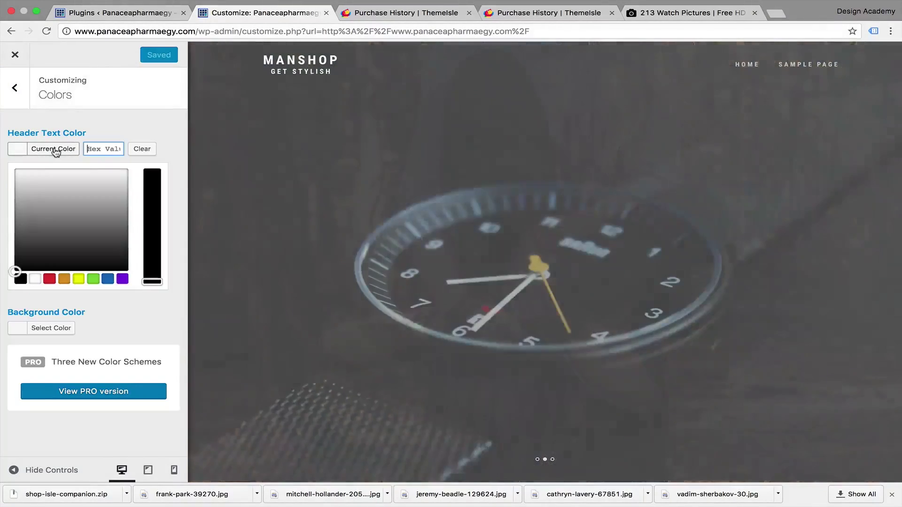
drag(87, 237, 48, 244)
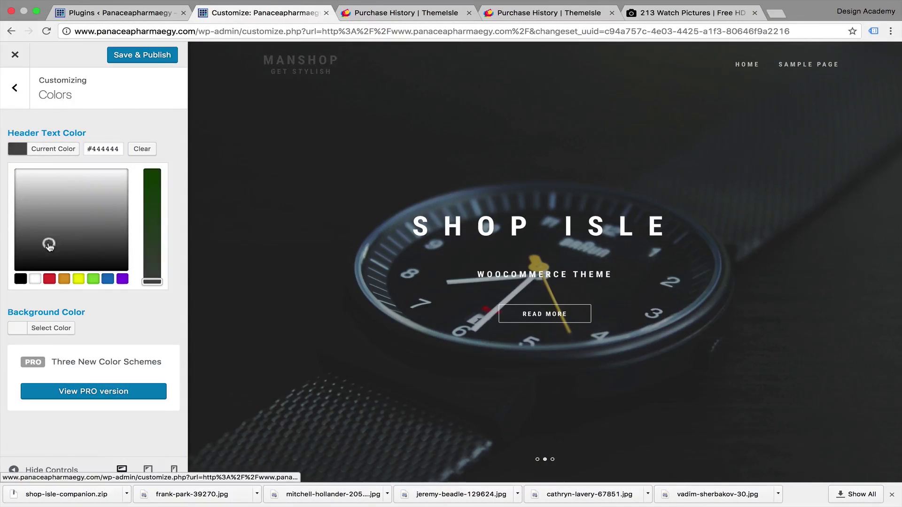
click(103, 213)
drag(121, 194, 129, 187)
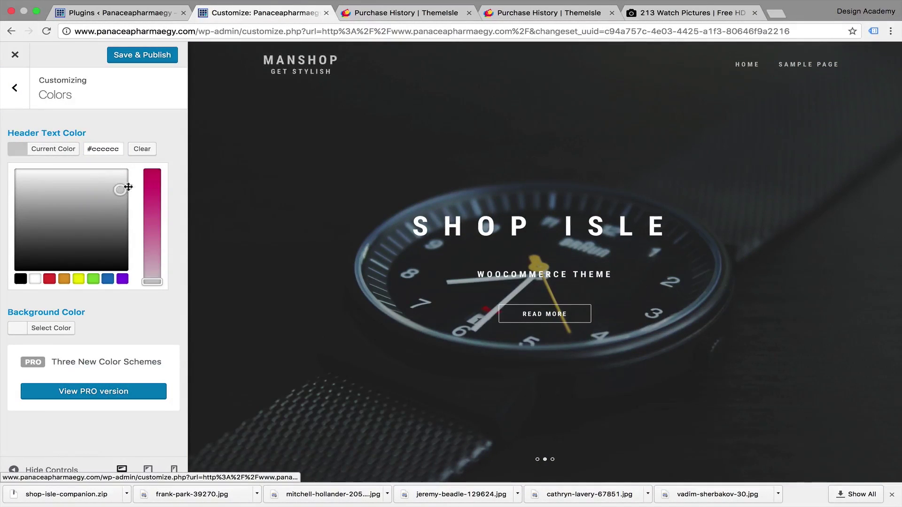
click(160, 183)
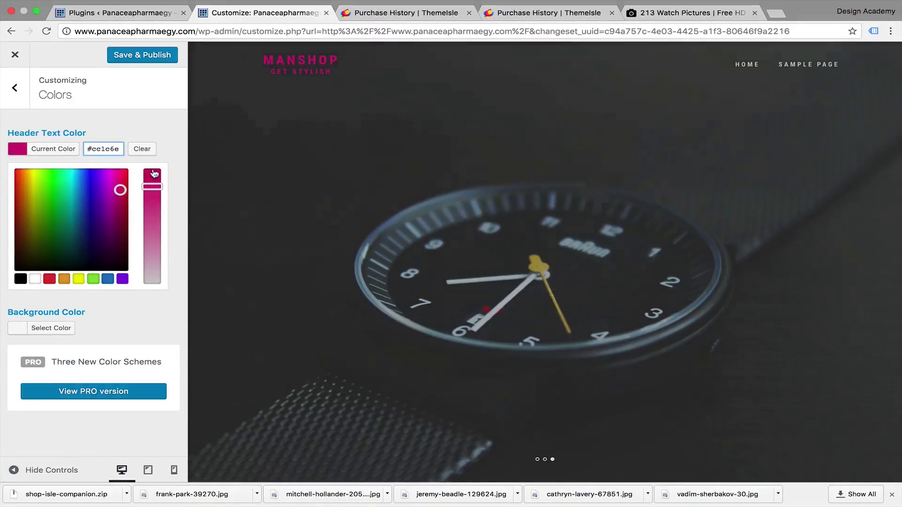
click(153, 177)
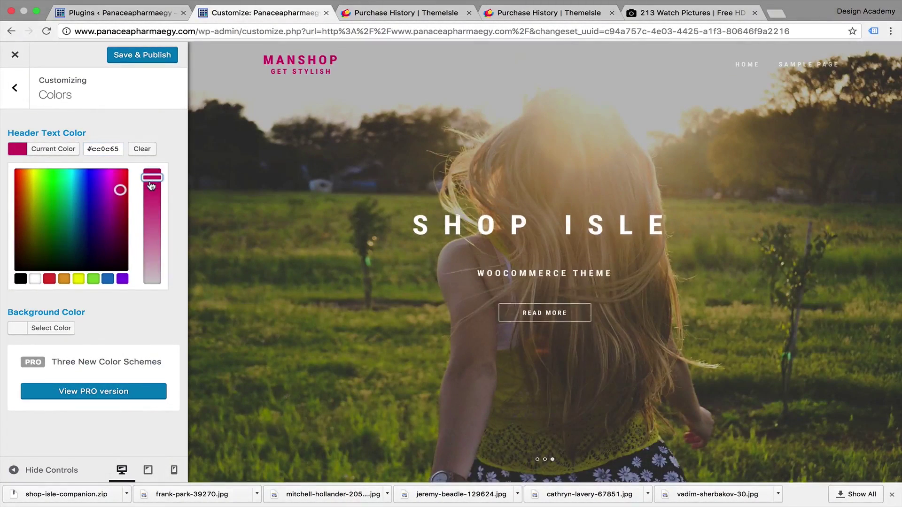
click(72, 177)
click(151, 192)
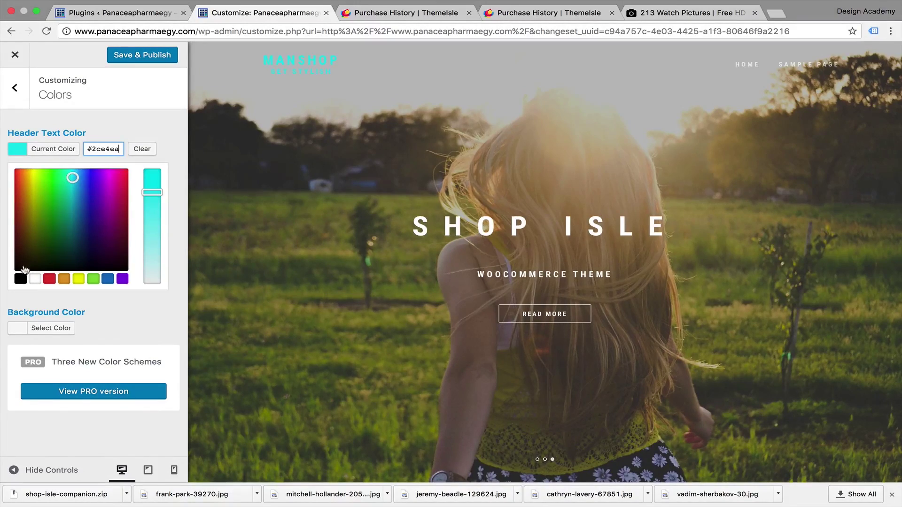
click(34, 281)
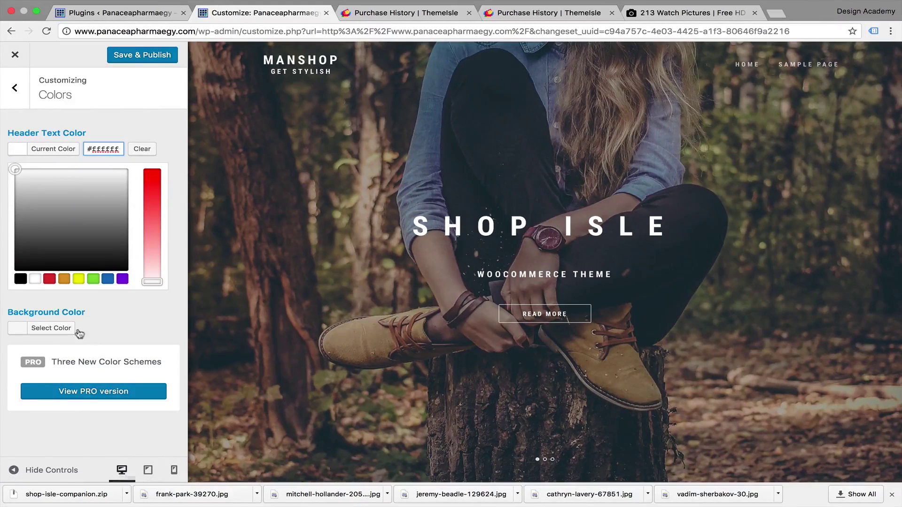
- Try a mid grey page background, then darken it to #515151
click(49, 331)
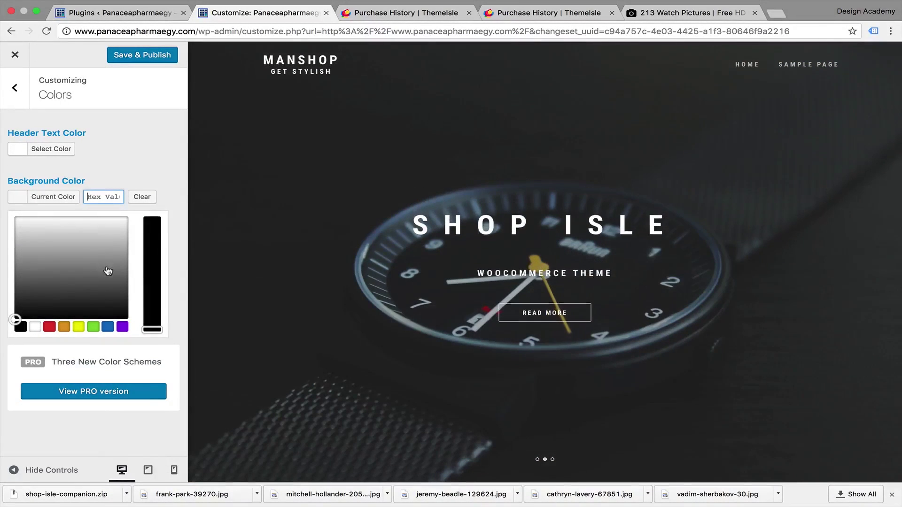
click(107, 267)
click(99, 287)
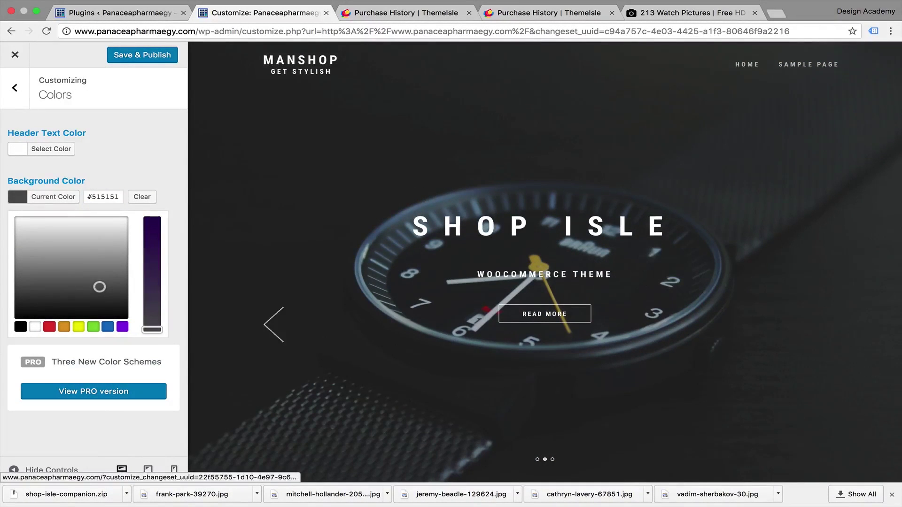
scroll(264, 324, down, 10)
scroll(264, 324, up, 3)
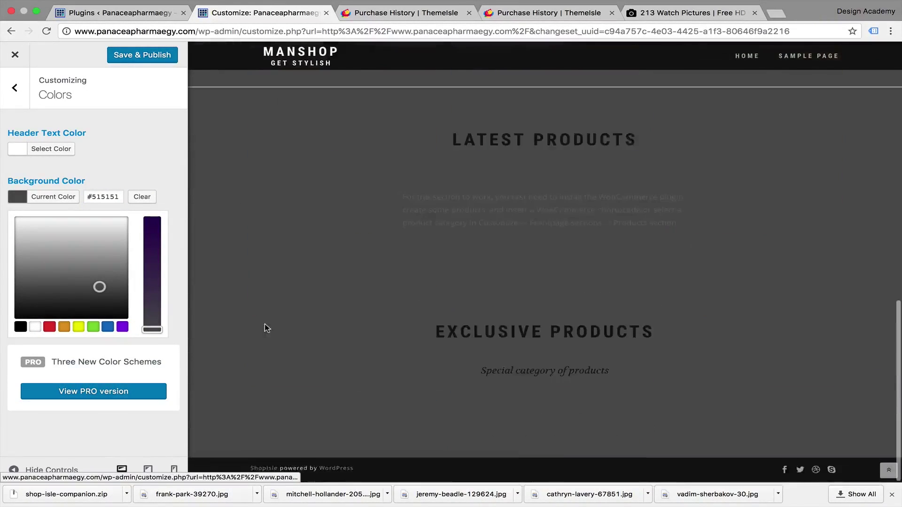
scroll(264, 327, up, 4)
scroll(264, 327, up, 3)
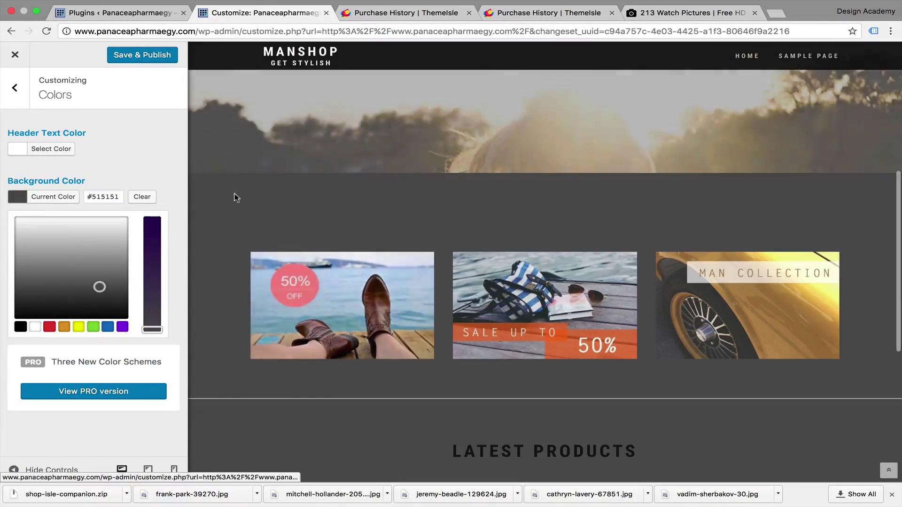
- Try purple, blue, green and yellow swatches as the page background
click(122, 328)
click(104, 331)
click(90, 331)
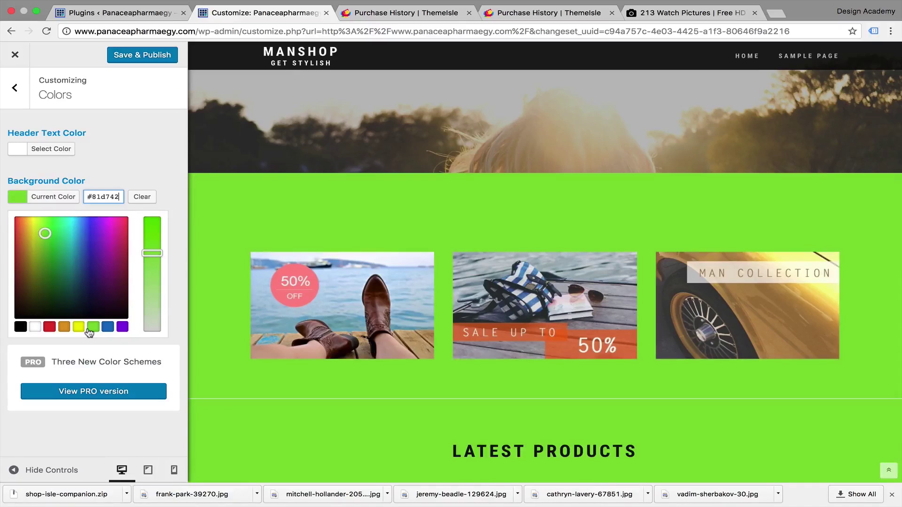
click(79, 328)
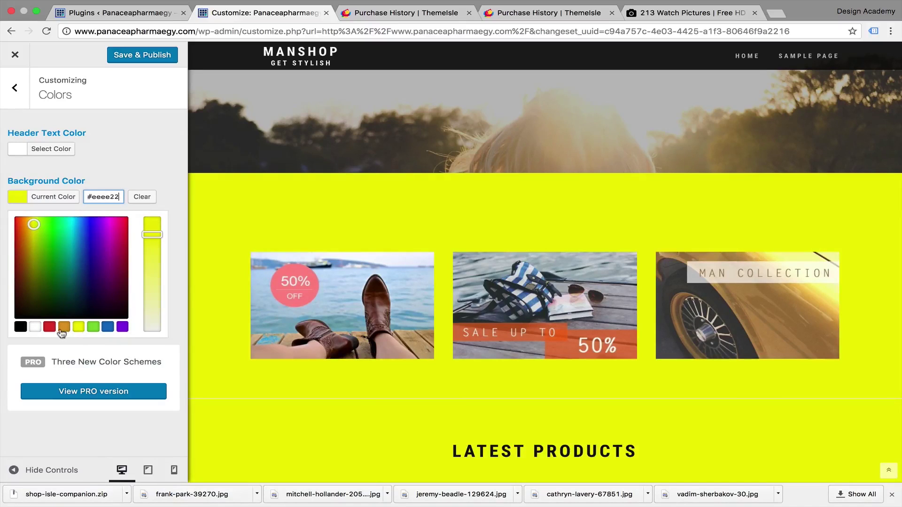
- Try pink, blue and teal backgrounds, then set the background to white #ffffff
click(120, 227)
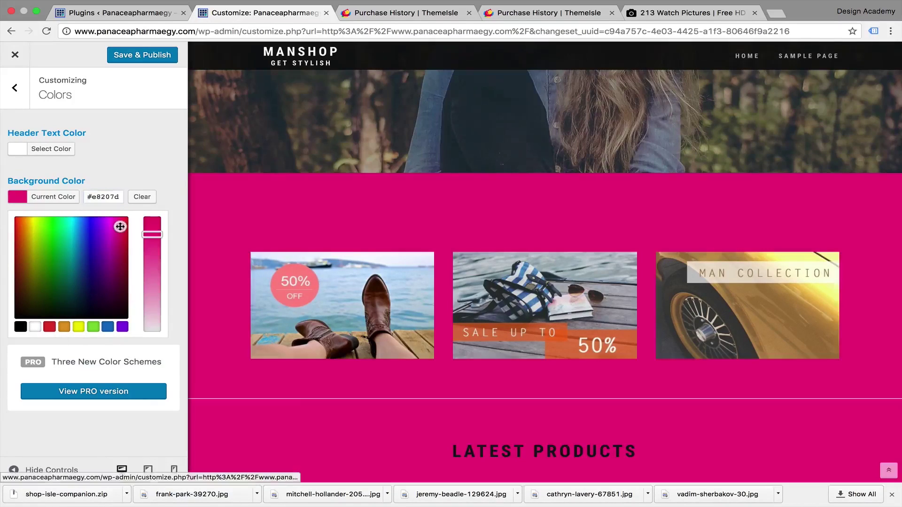
click(88, 234)
click(70, 250)
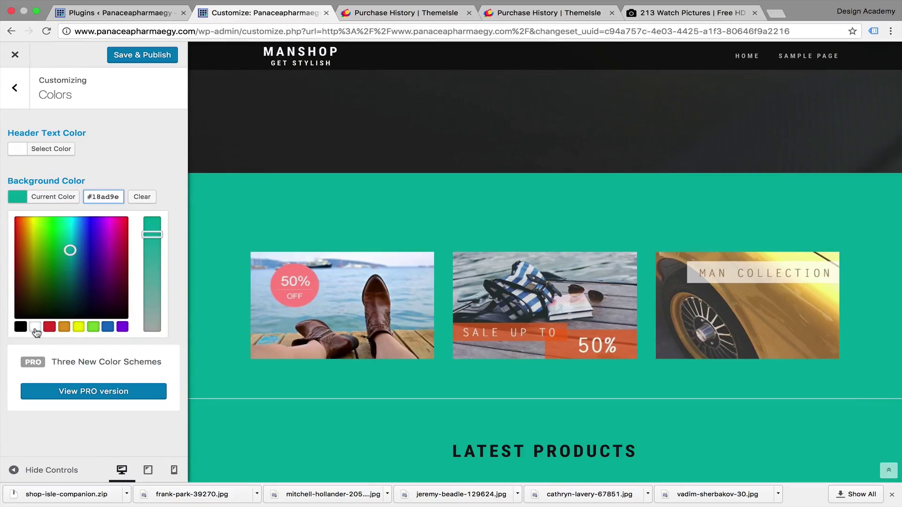
click(35, 328)
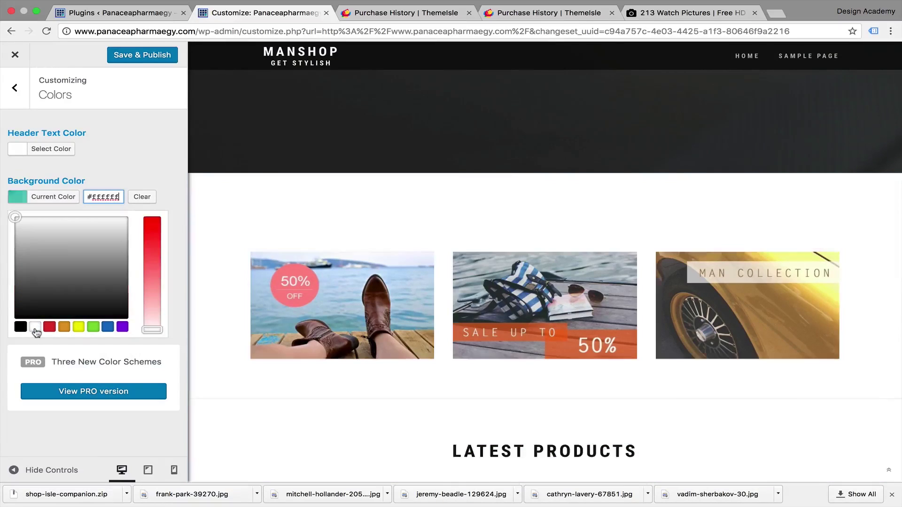